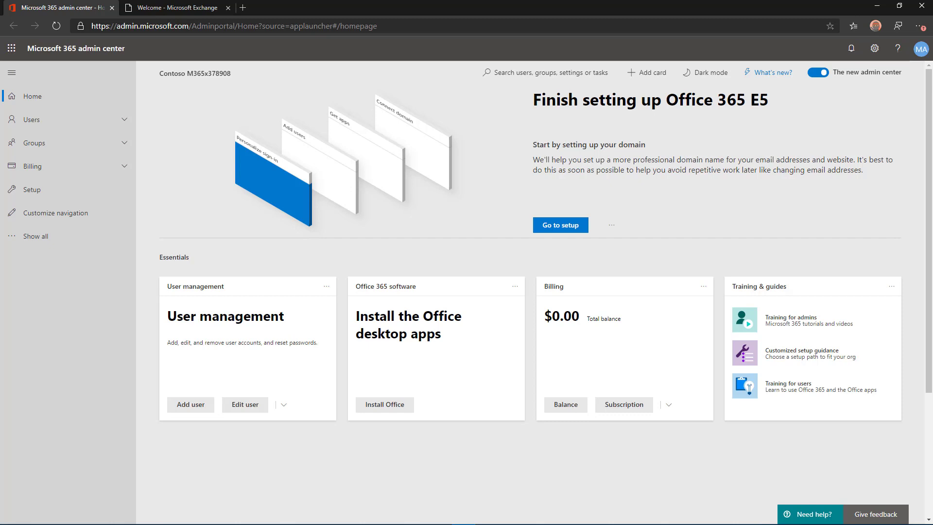
# Step: Expand the full navigation and switch to the open Exchange admin center dashboard
pyautogui.click(36, 236)
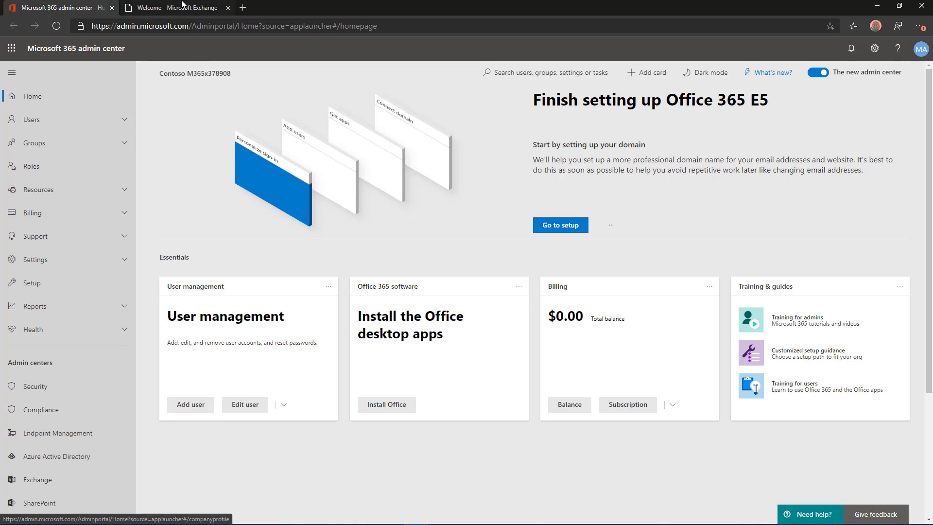
pyautogui.click(181, 9)
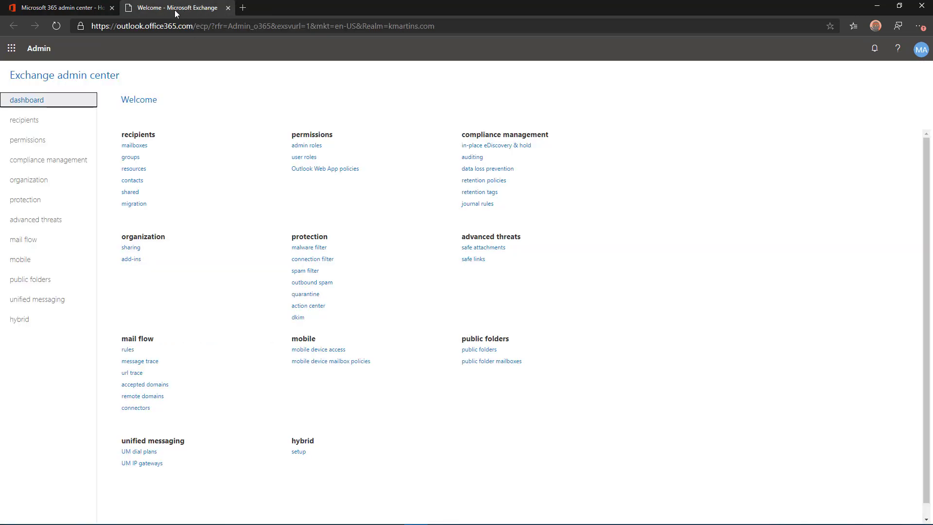
# Step: Check that the Default spam filter policy's sender and domain allow lists are not configured
pyautogui.click(33, 204)
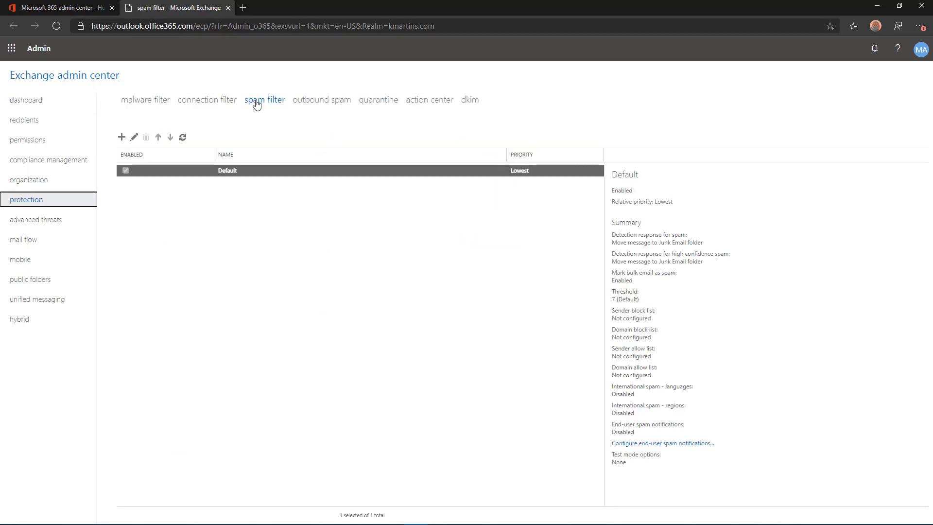
pyautogui.click(257, 105)
pyautogui.click(134, 138)
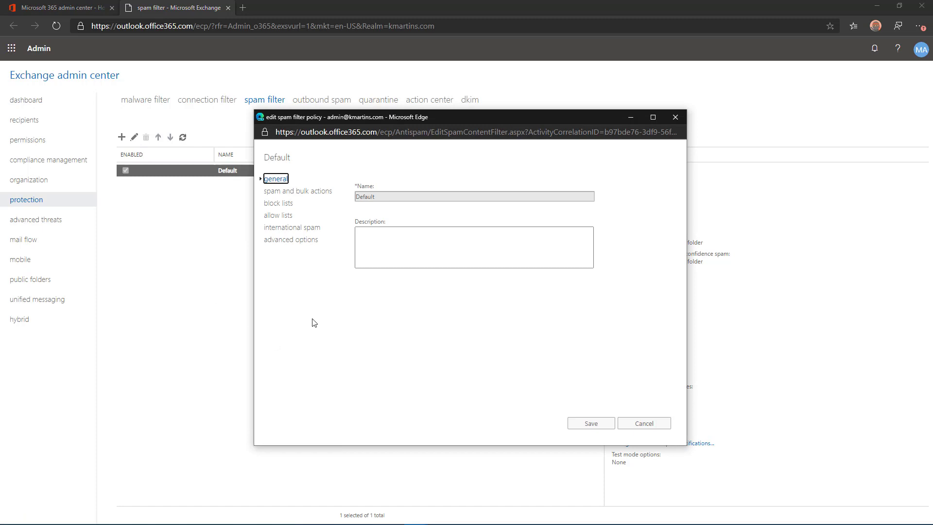
pyautogui.click(279, 216)
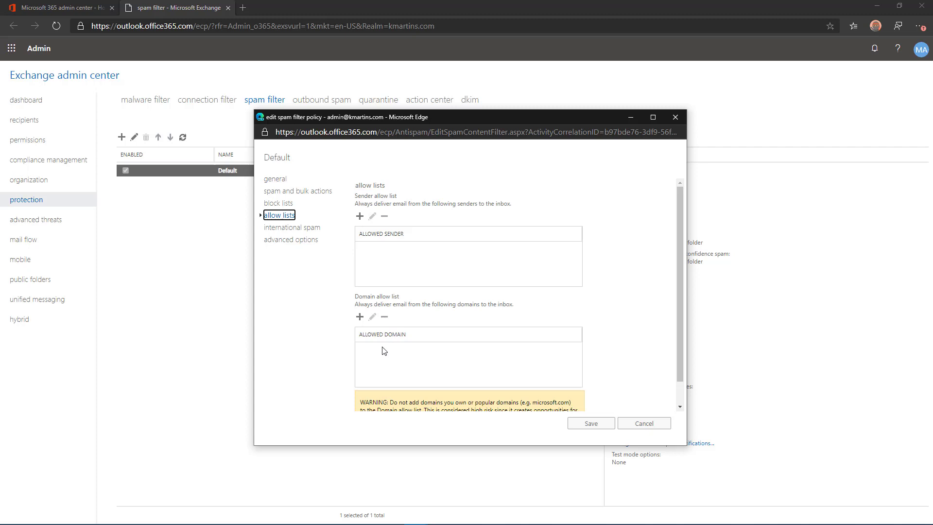
pyautogui.click(266, 110)
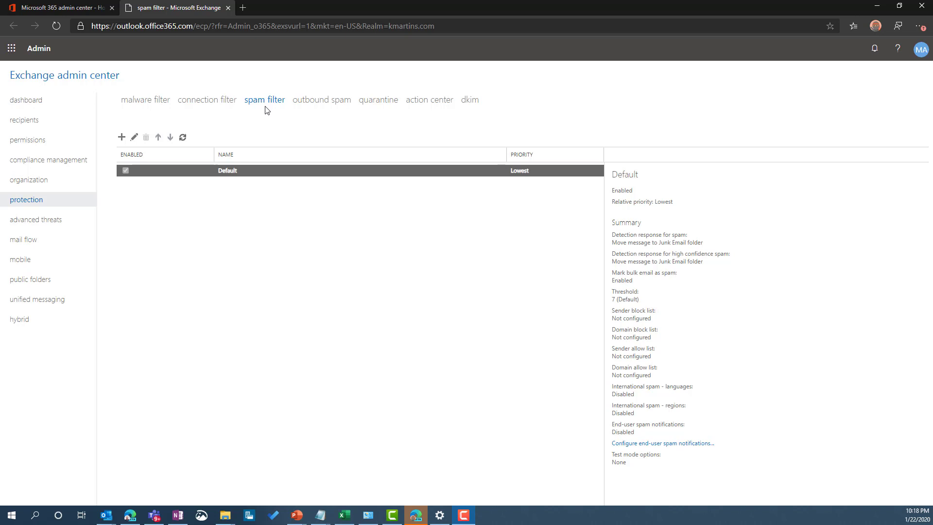
# Step: Start a new Bypass spam filtering mail flow rule named 'SPAM bypass rule for' plus the sender's e-mail address
pyautogui.click(24, 240)
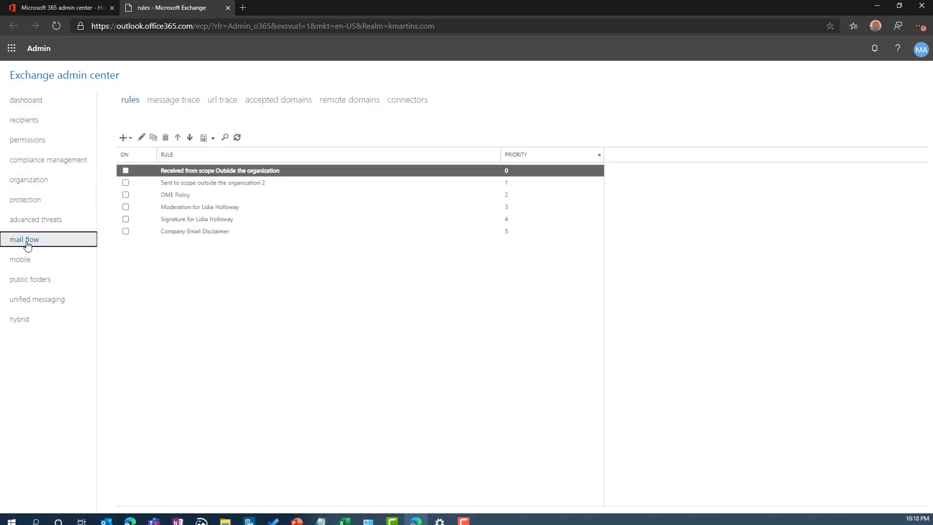
pyautogui.click(124, 138)
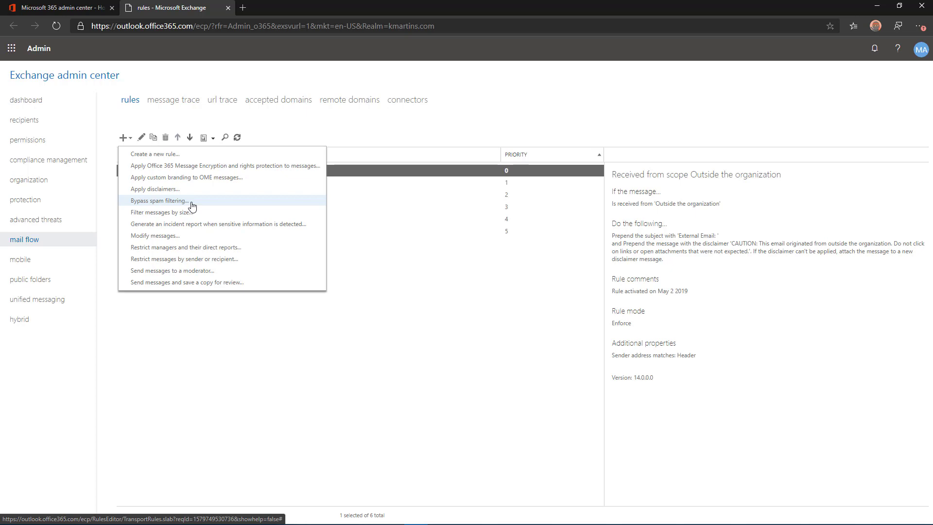
pyautogui.click(160, 201)
pyautogui.click(393, 208)
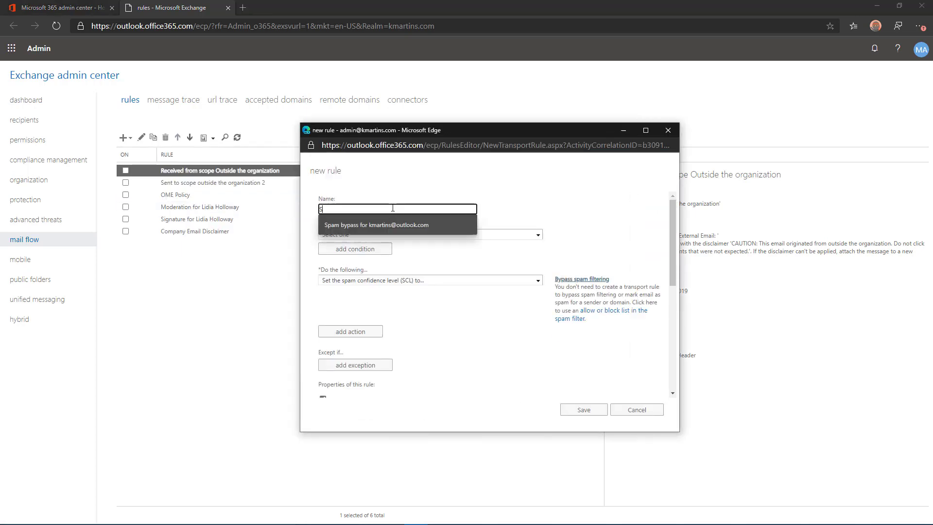
pyautogui.press('Tab')
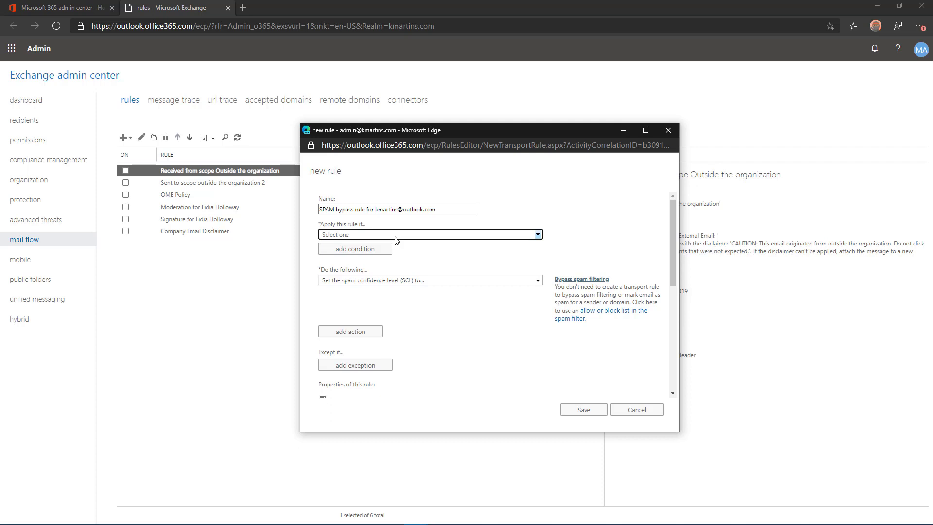
# Step: Make the rule apply when the sender is the outside sender's e-mail address
pyautogui.click(397, 236)
pyautogui.moveTo(397, 258)
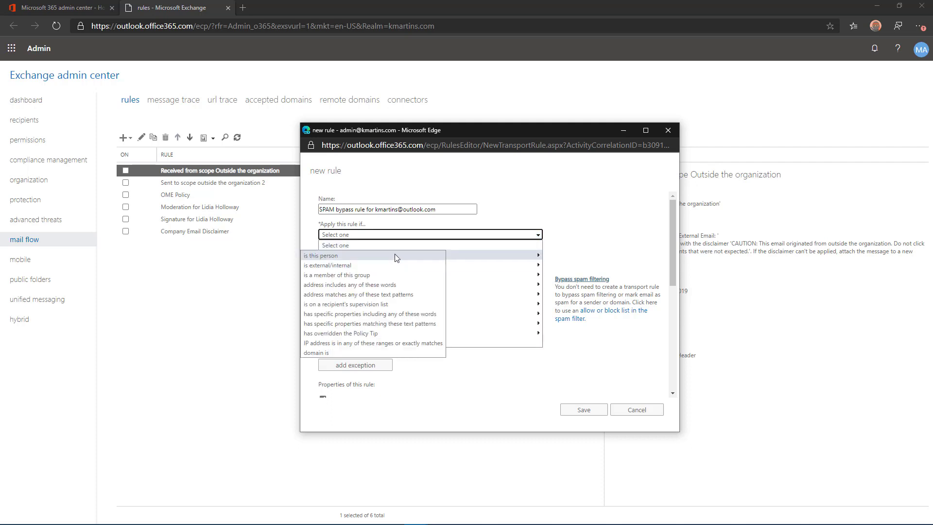
pyautogui.click(396, 256)
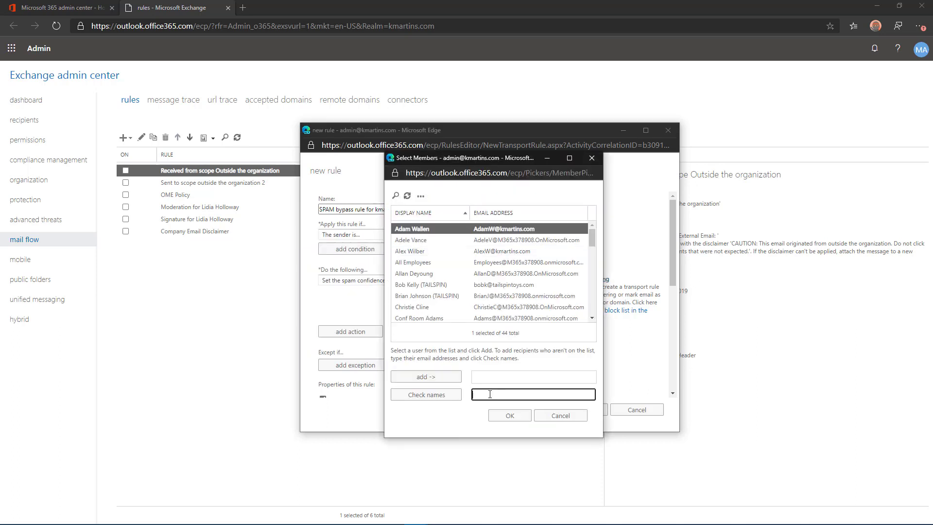
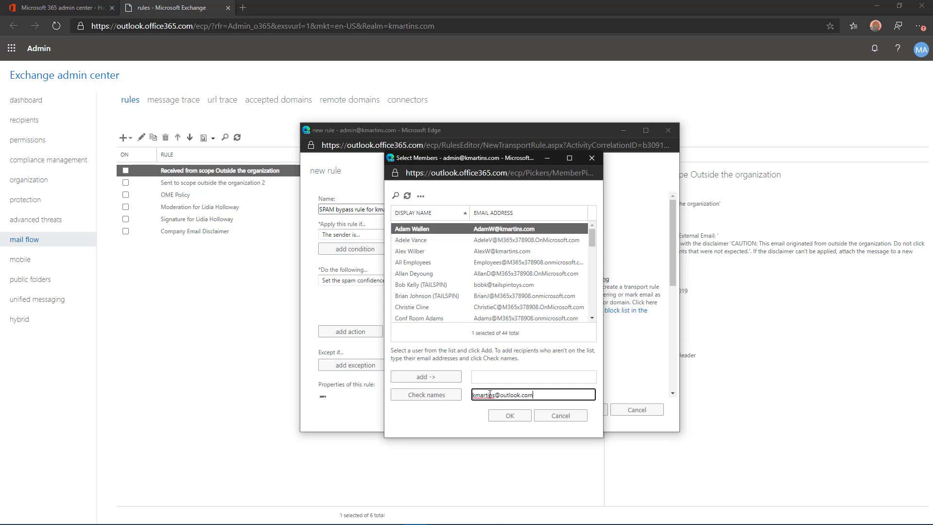
pyautogui.click(411, 395)
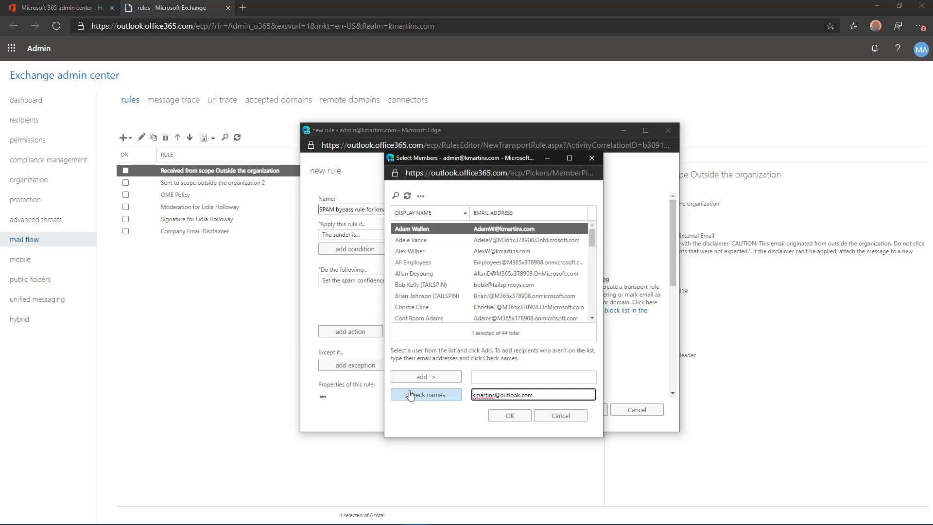
pyautogui.click(502, 418)
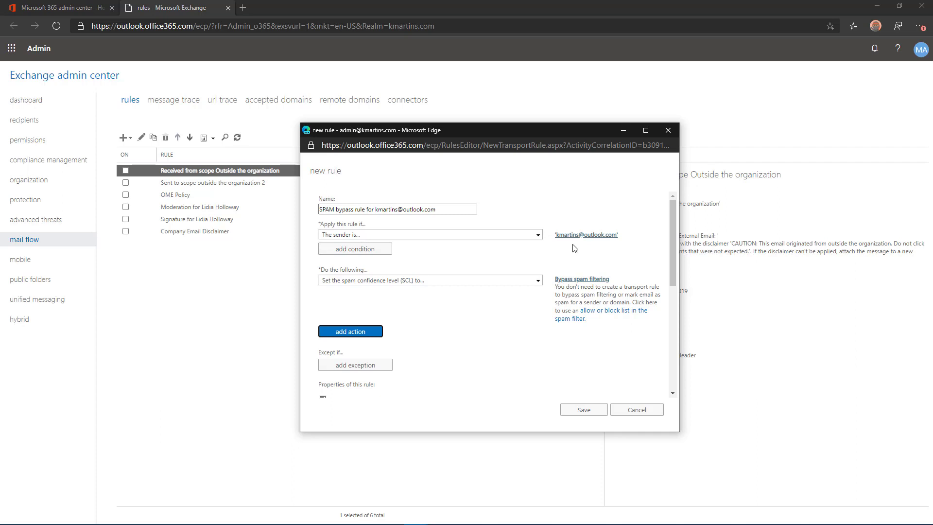
pyautogui.click(387, 249)
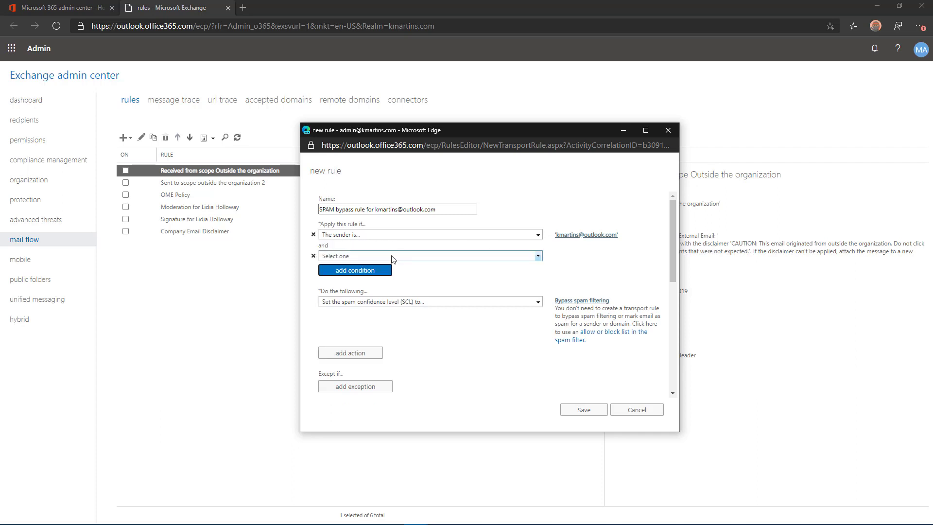
pyautogui.click(393, 256)
pyautogui.moveTo(399, 277)
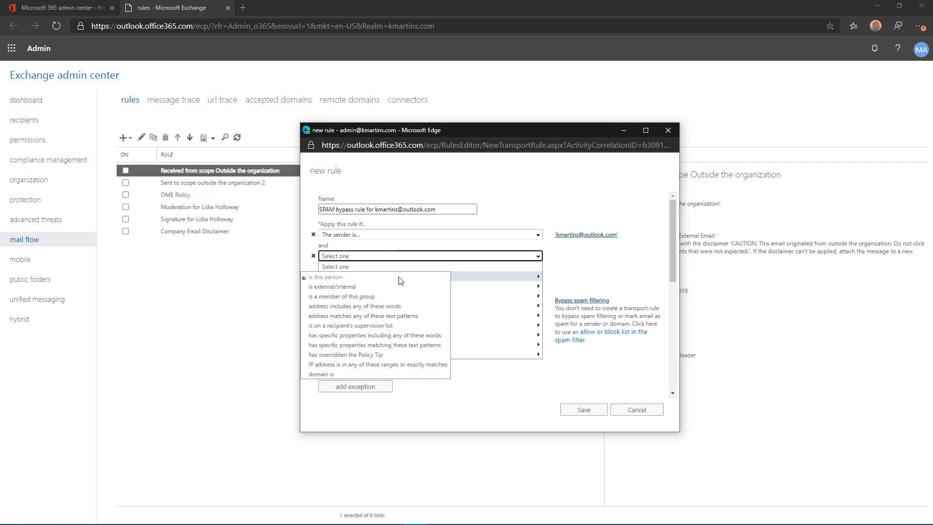
pyautogui.click(391, 364)
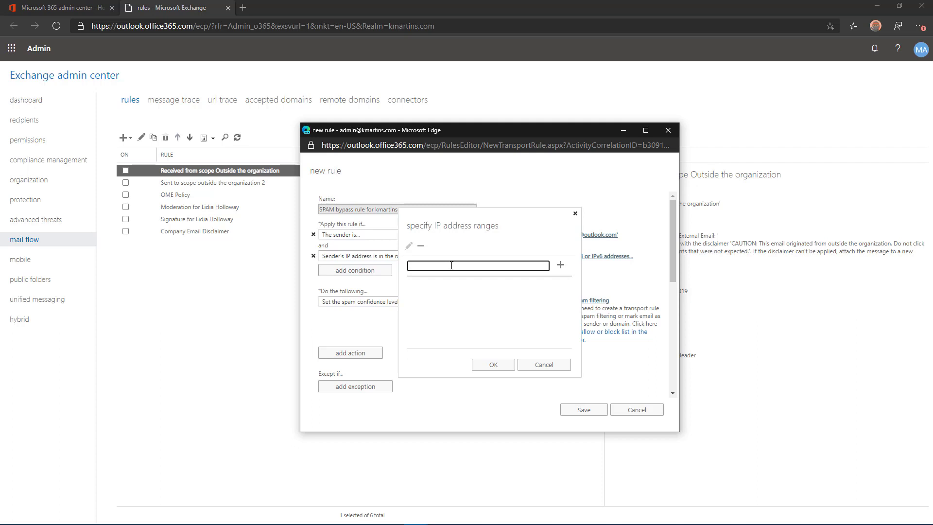
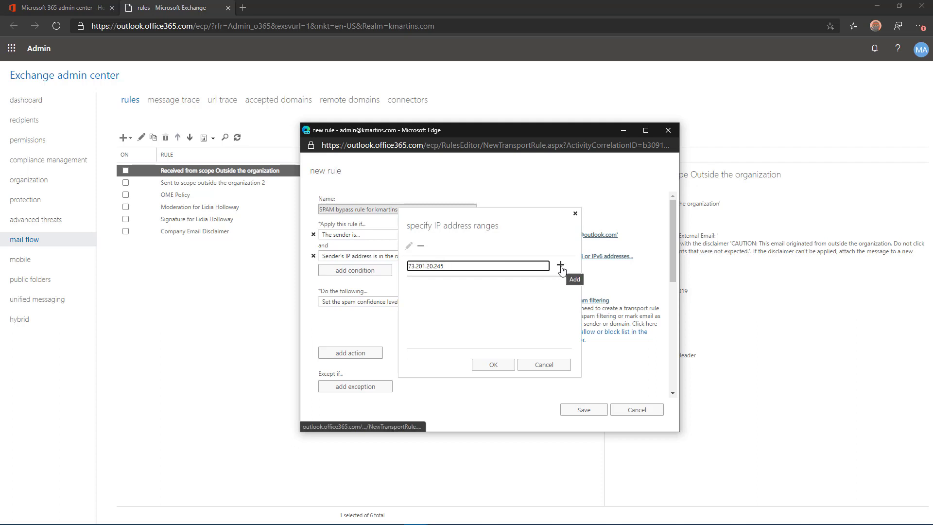
pyautogui.click(561, 267)
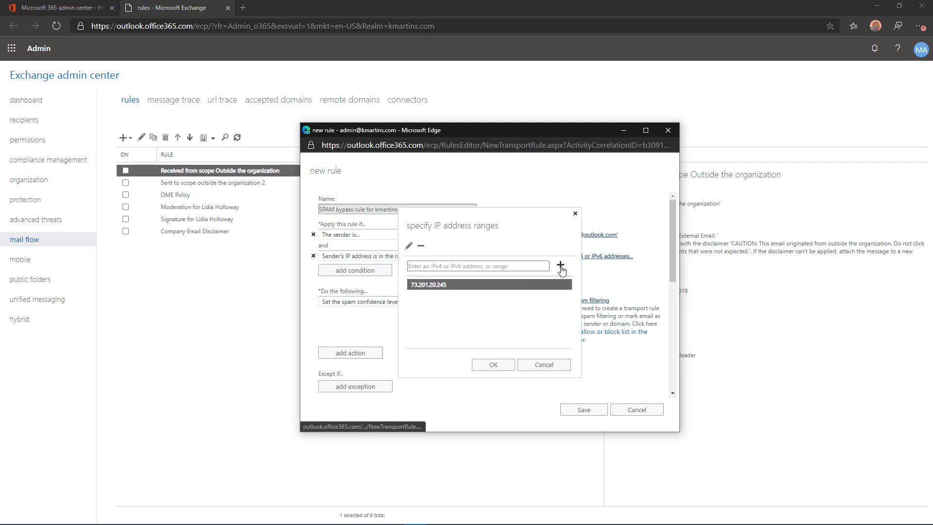
pyautogui.click(434, 267)
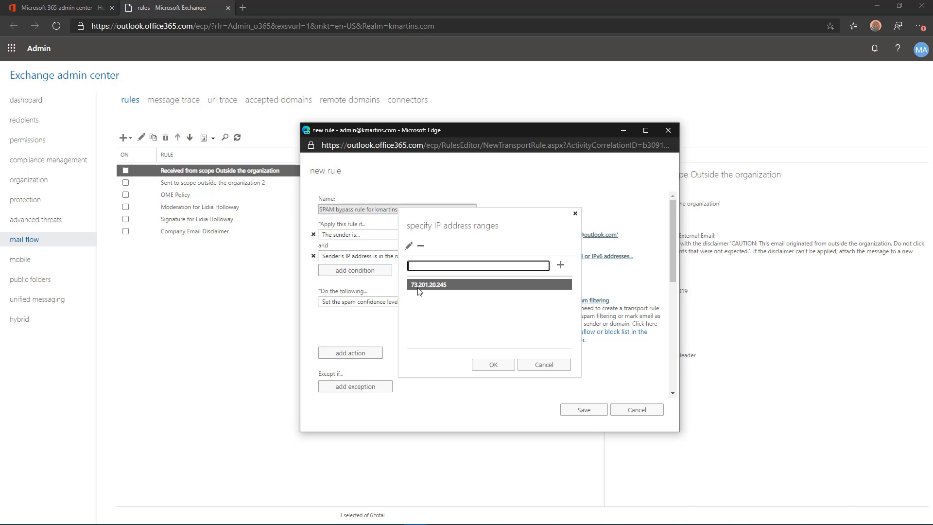
pyautogui.click(492, 365)
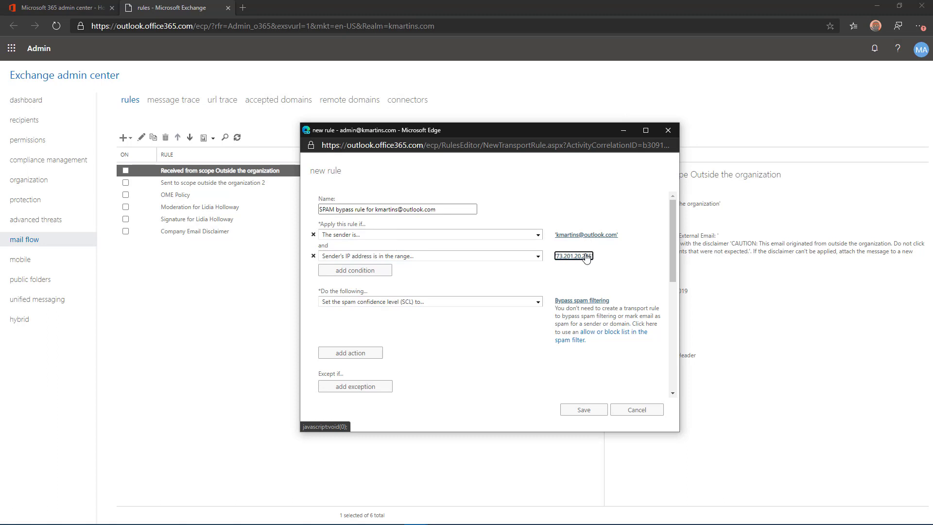
# Step: Add a second rule action that sets a message header
pyautogui.press('Tab')
pyautogui.press('Tab')
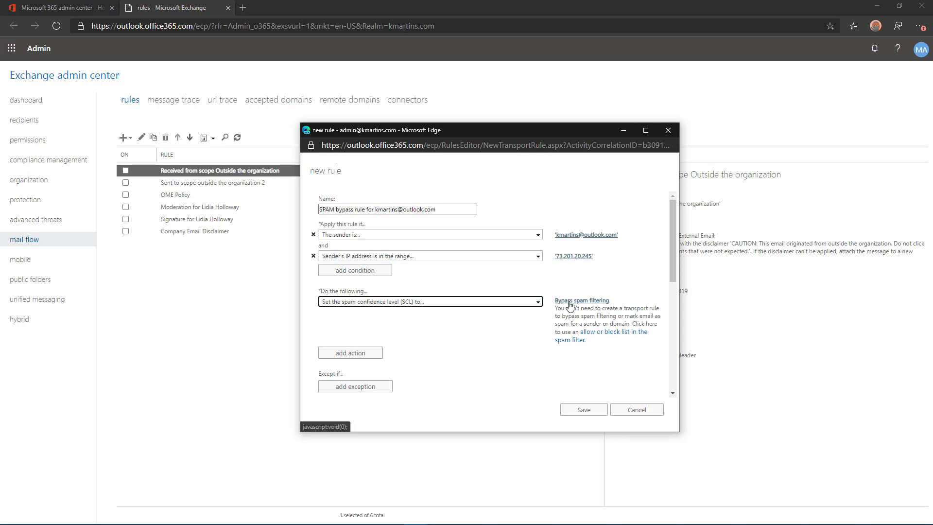
pyautogui.click(538, 302)
pyautogui.click(538, 301)
pyautogui.click(375, 354)
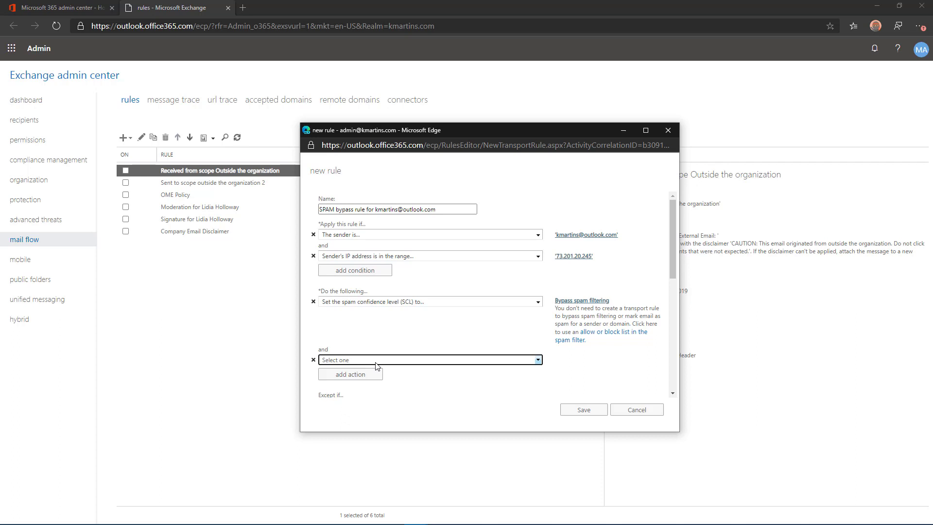
pyautogui.click(376, 364)
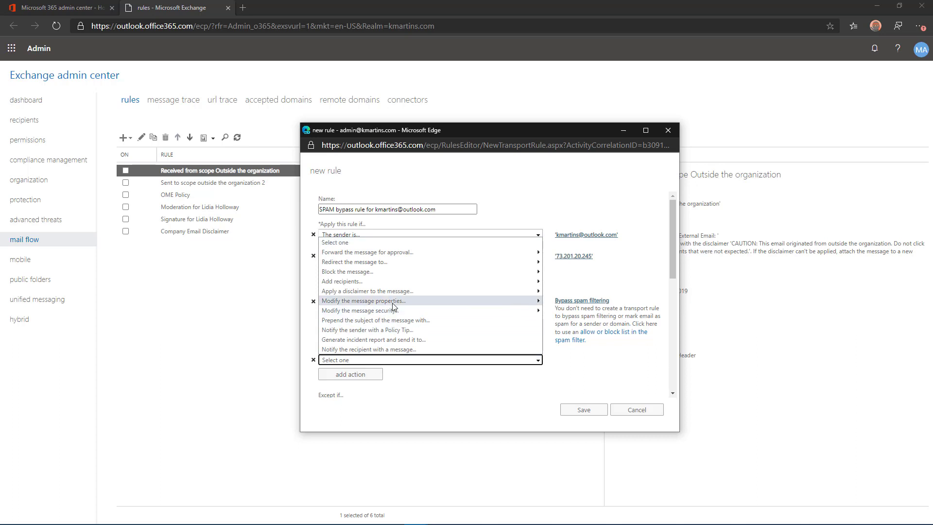
pyautogui.moveTo(393, 305)
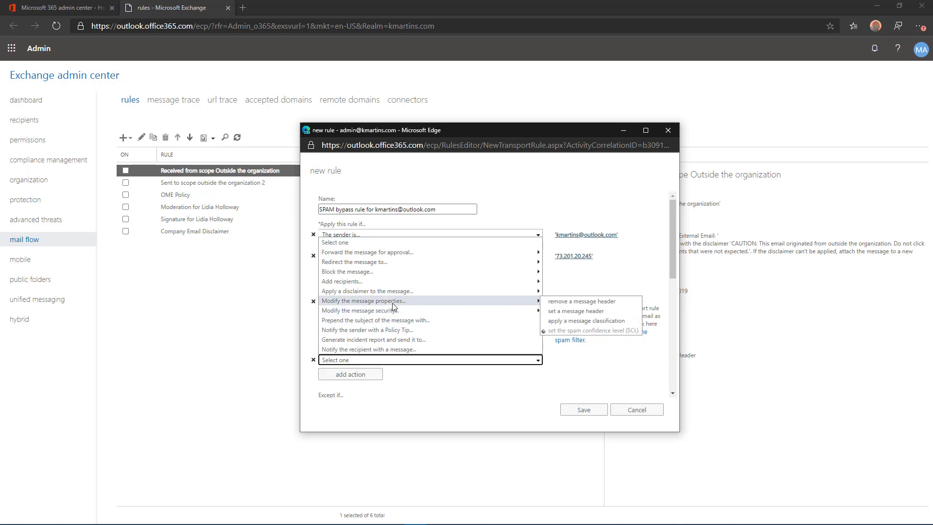
pyautogui.click(607, 311)
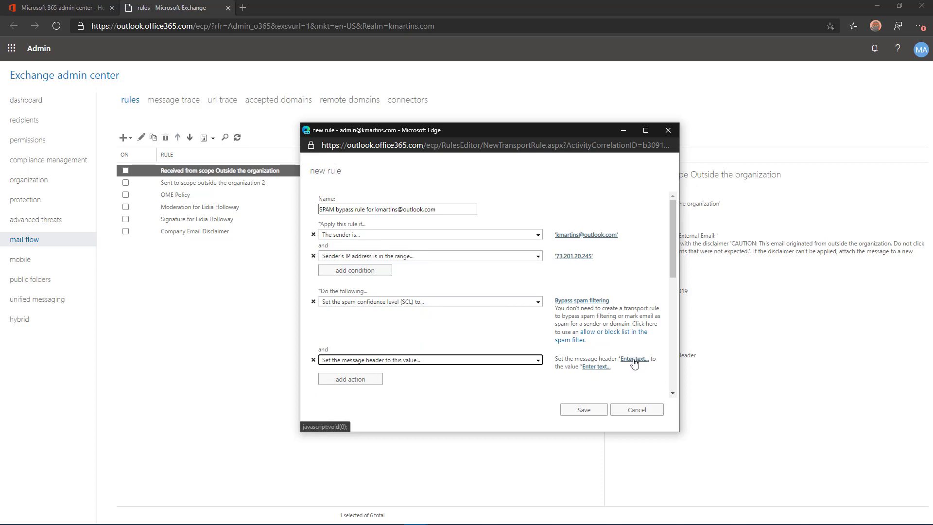
# Step: Set header X-ETR to 'Bypass spam filtering for sender' plus the sender's address
pyautogui.click(635, 359)
pyautogui.press('Escape')
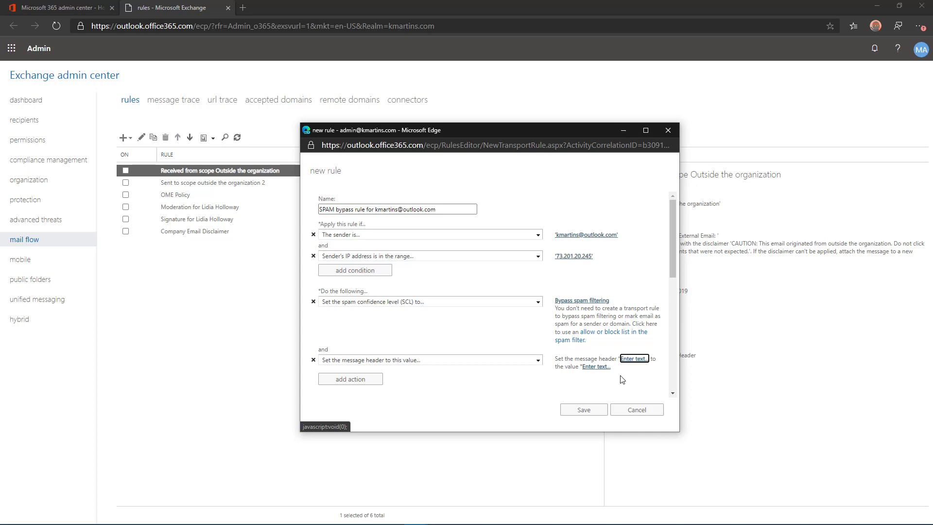
pyautogui.click(633, 359)
pyautogui.click(549, 317)
pyautogui.click(634, 359)
pyautogui.write('X-ETR')
pyautogui.press('Return')
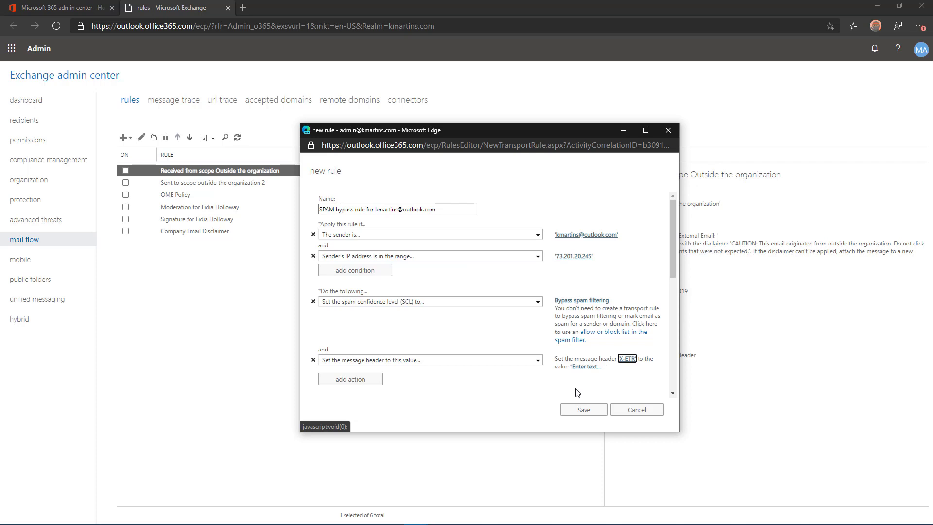
pyautogui.click(587, 367)
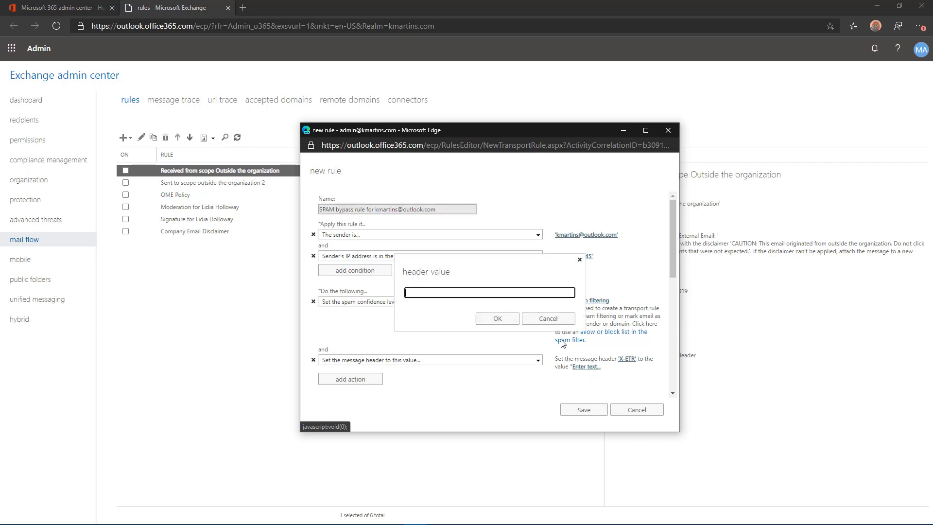
pyautogui.hotkey('ctrl', 'v')
pyautogui.click(497, 318)
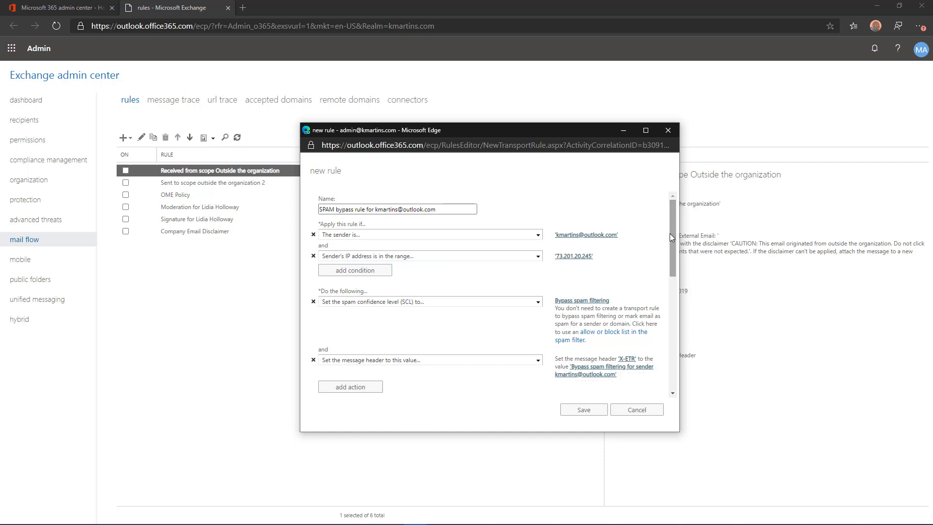
# Step: Add the dated change-number comment describing the spam bypass, then save the rule
pyautogui.moveTo(670, 236); pyautogui.dragTo(681, 353)
pyautogui.click(366, 348)
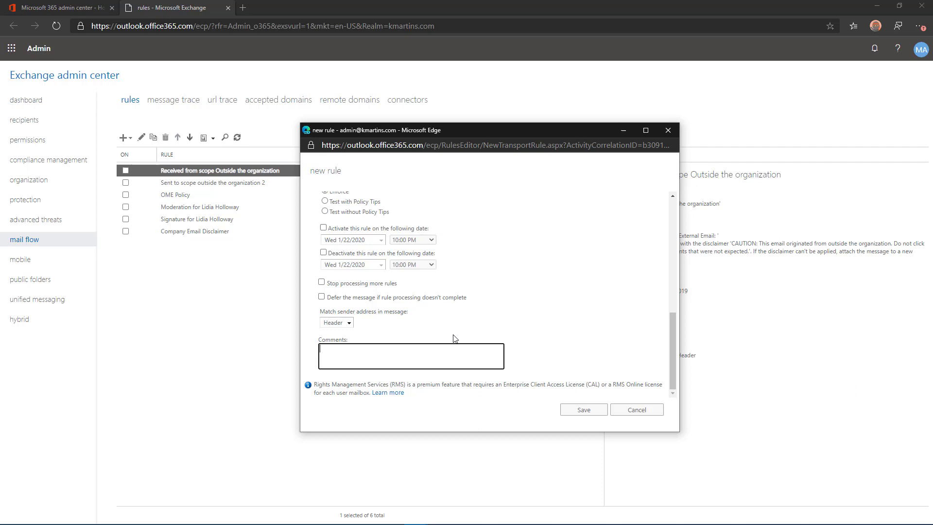
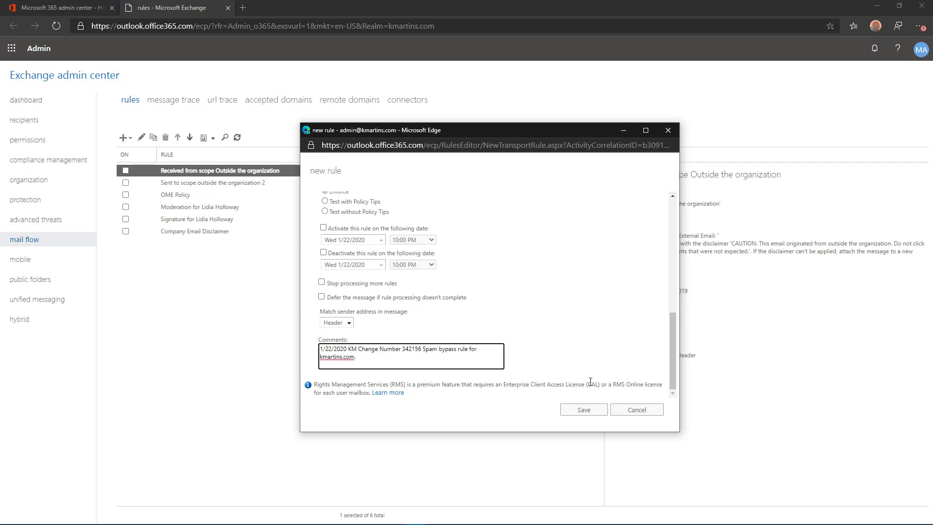
pyautogui.click(591, 413)
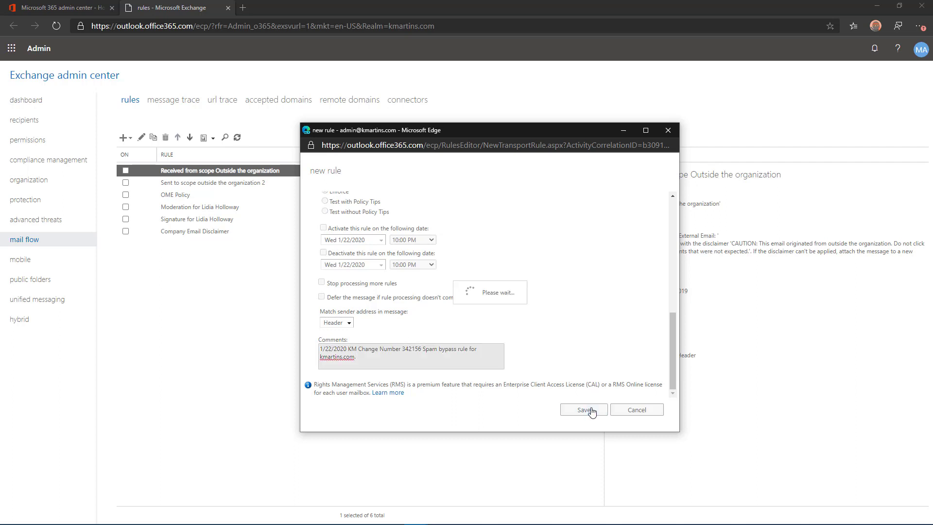